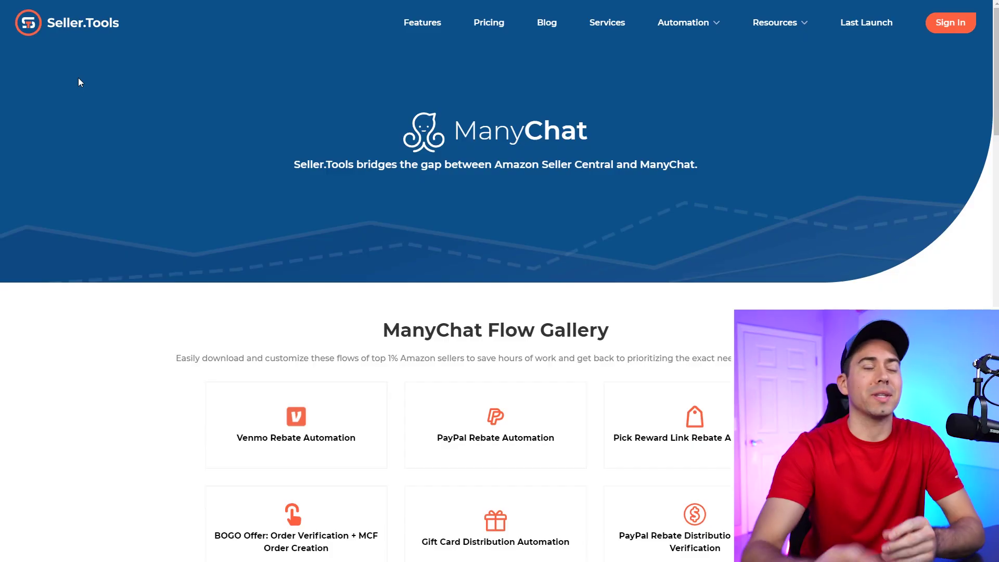
Scroll down to the ManyChat Flow Gallery and highlight its heading and subtitle
scroll(665, 154, "down", 3)
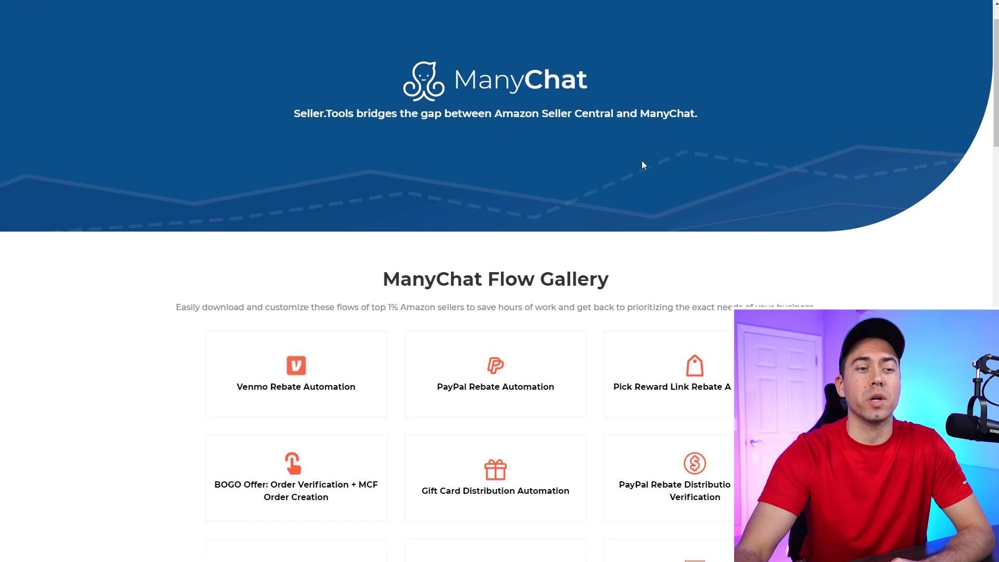
left_click_drag(391, 188, 751, 216)
left_click(751, 216)
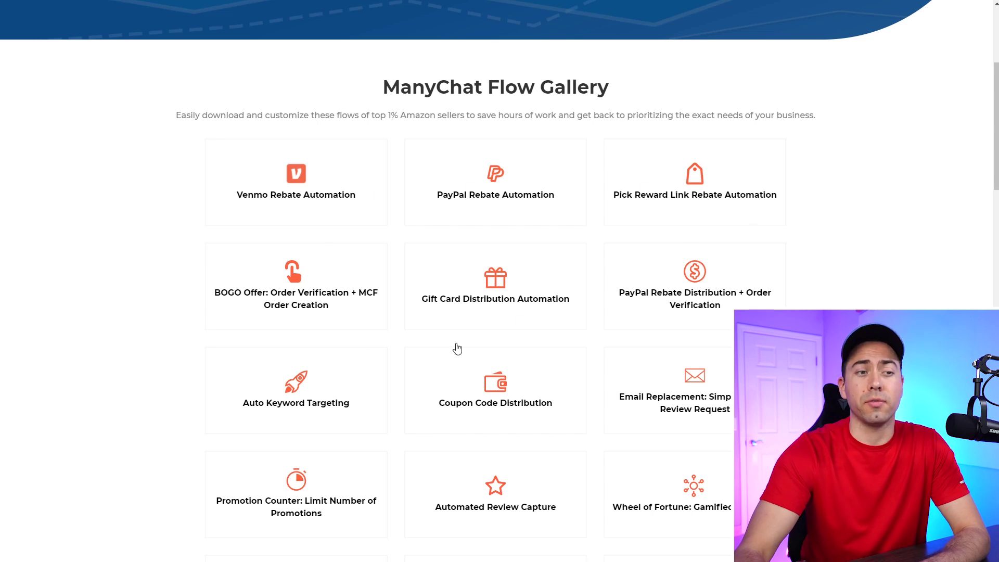
Expand the Venmo Rebate Automation card to show its description and download option
scroll(457, 349, "down", 6)
scroll(520, 305, "up", 6)
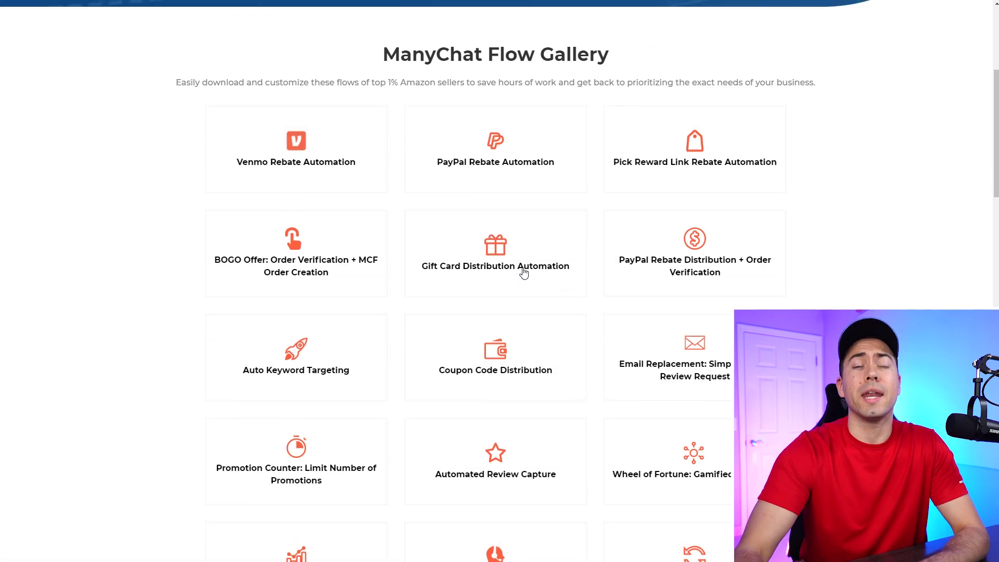
scroll(523, 272, "up", 1)
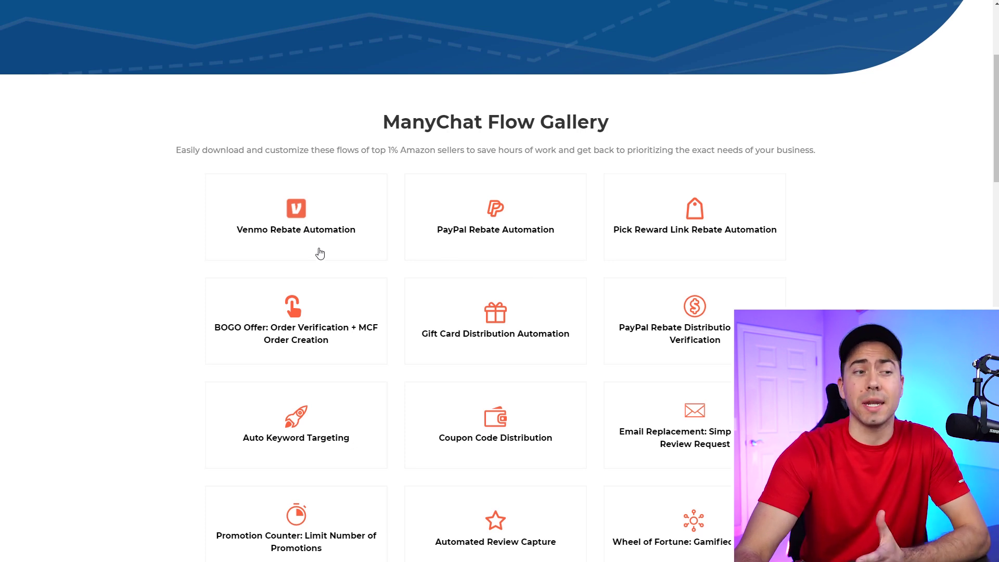
left_click(302, 232)
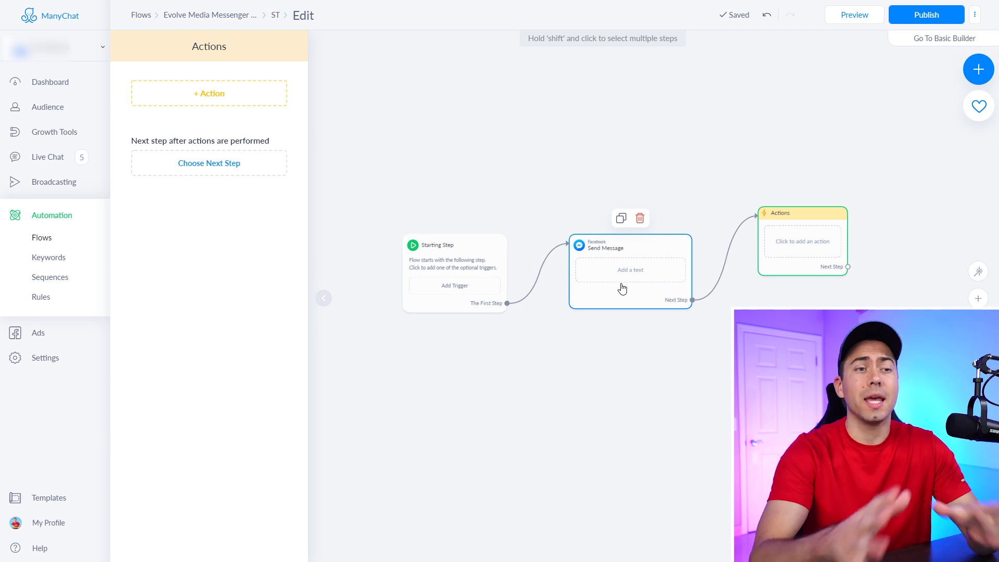
Add a Seller.Tools action from the bottom of the + Action list to the Actions step
left_click(218, 100)
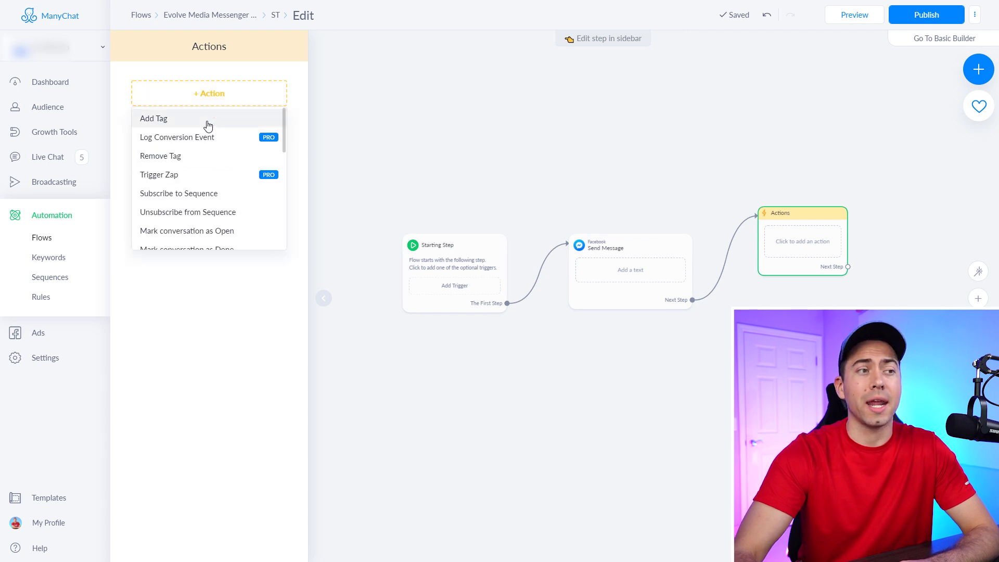
scroll(208, 125, "down", 5)
scroll(207, 156, "down", 3)
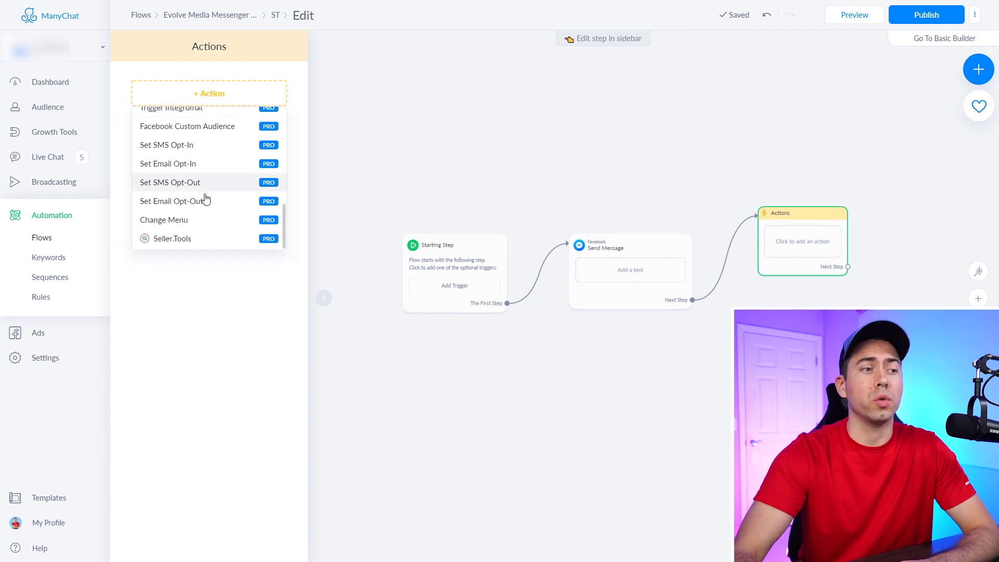
left_click(181, 239)
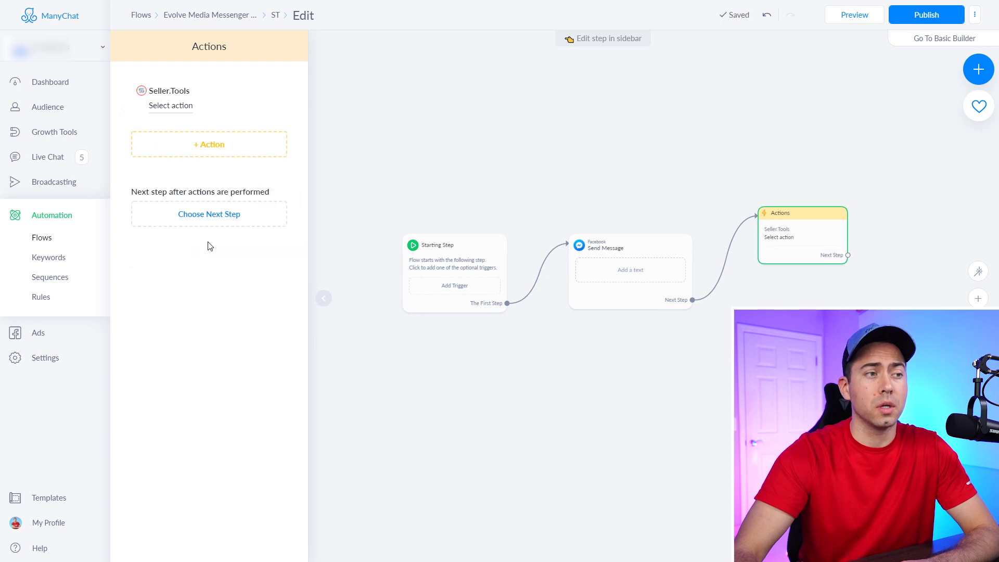
Browse the Seller.Tools actions list and choose Order: Get Order Status and Information
left_click(168, 109)
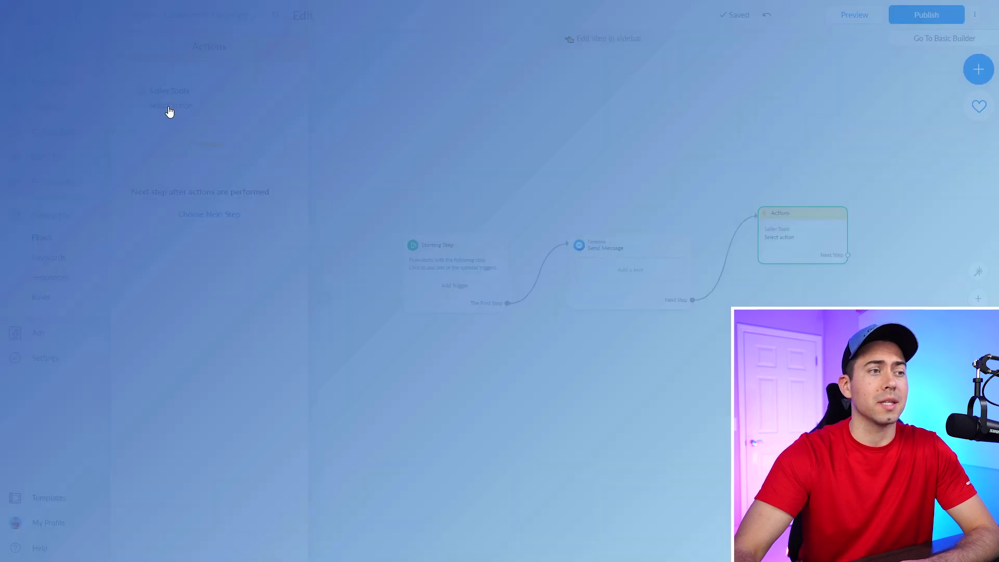
scroll(437, 113, "down", 8)
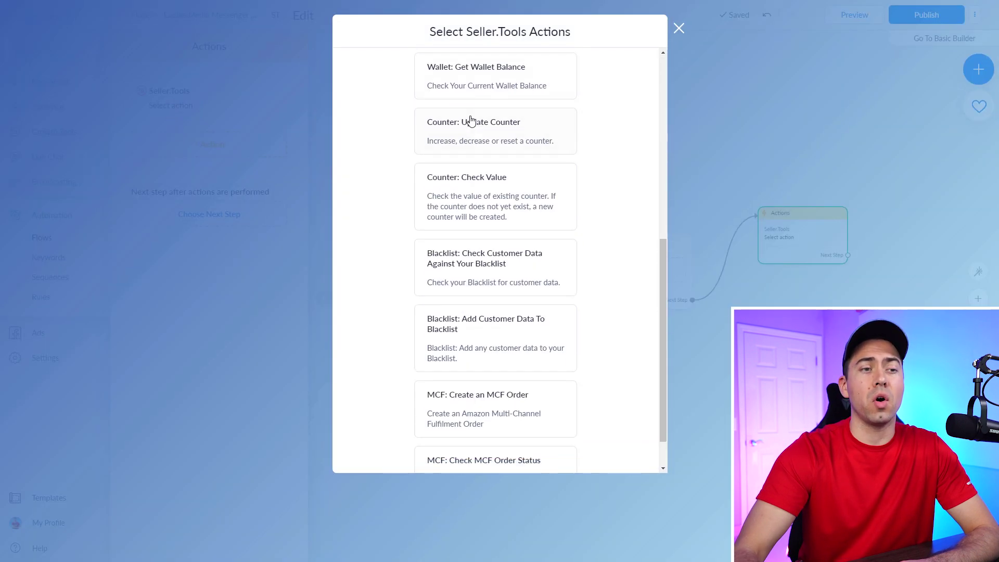
scroll(510, 276, "up", 10)
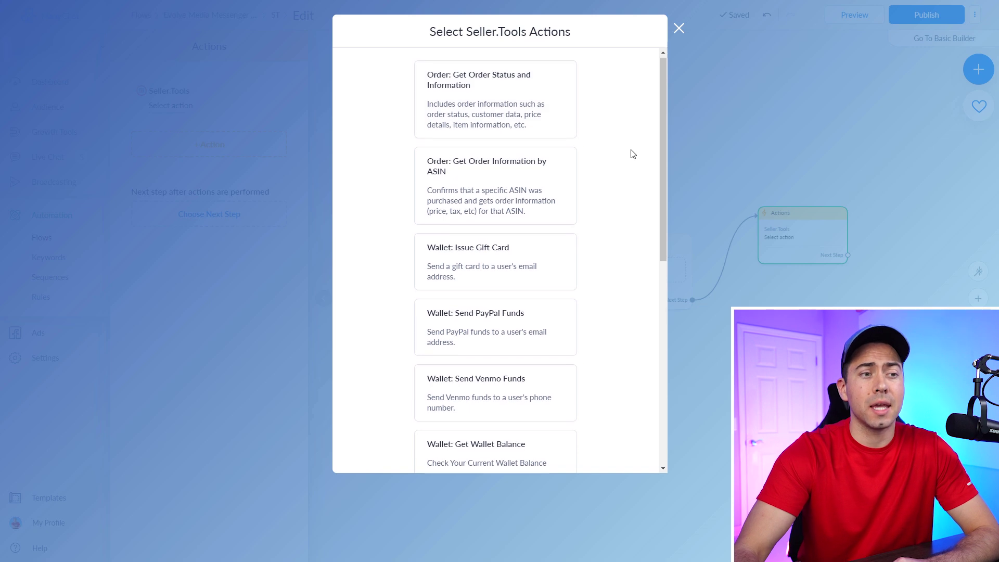
scroll(555, 161, "down", 2)
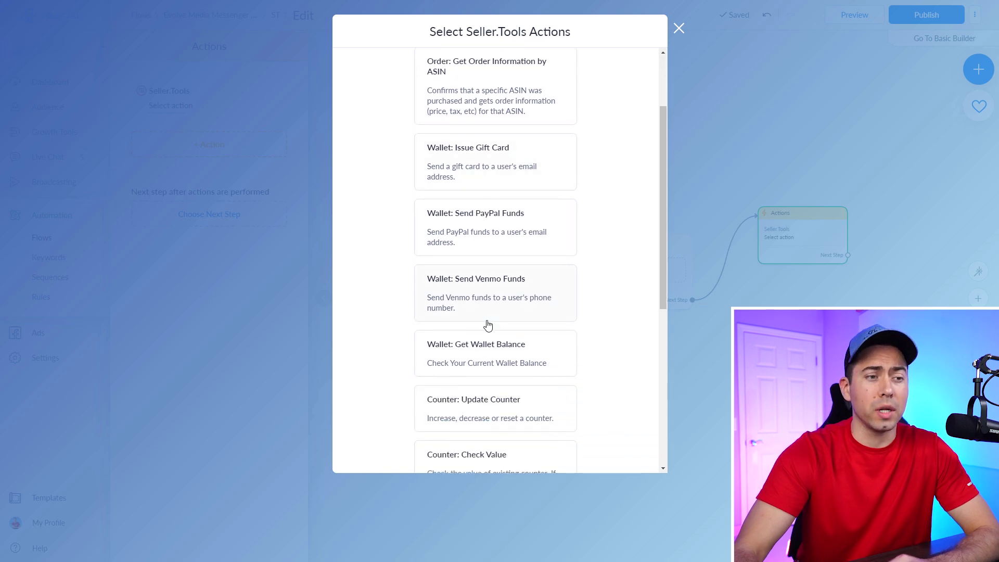
scroll(508, 159, "up", 2)
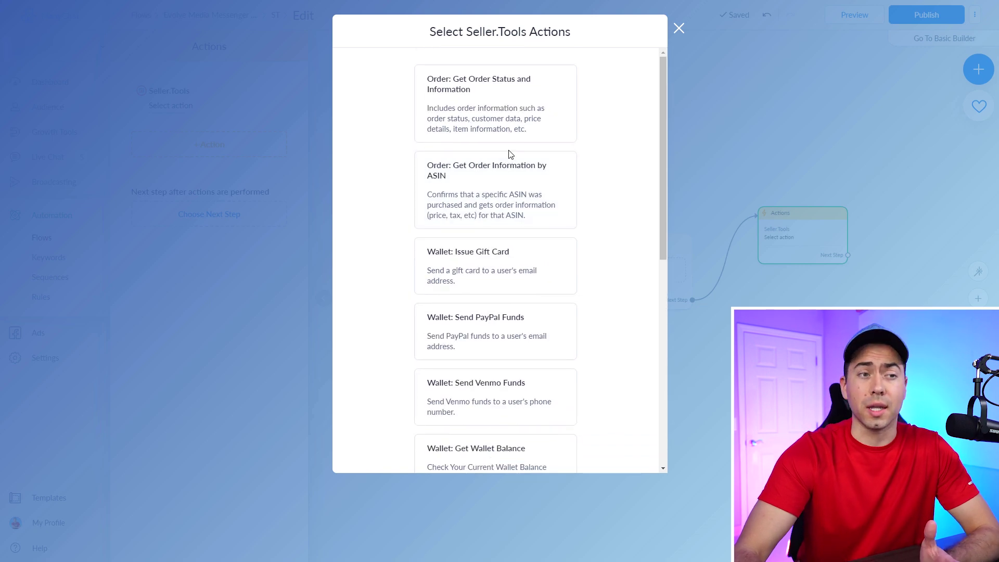
scroll(598, 119, "down", 6)
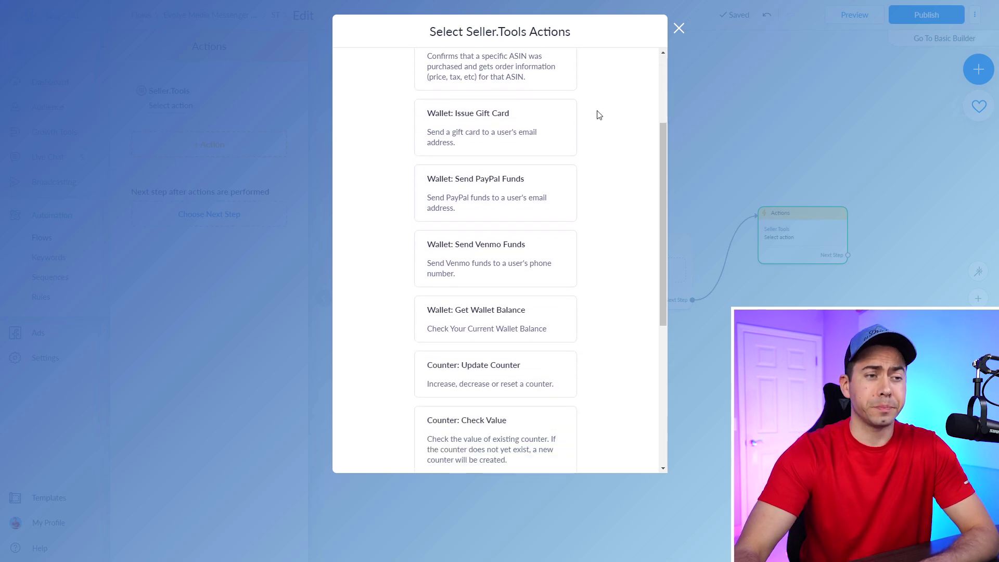
scroll(602, 116, "down", 2)
scroll(597, 113, "up", 8)
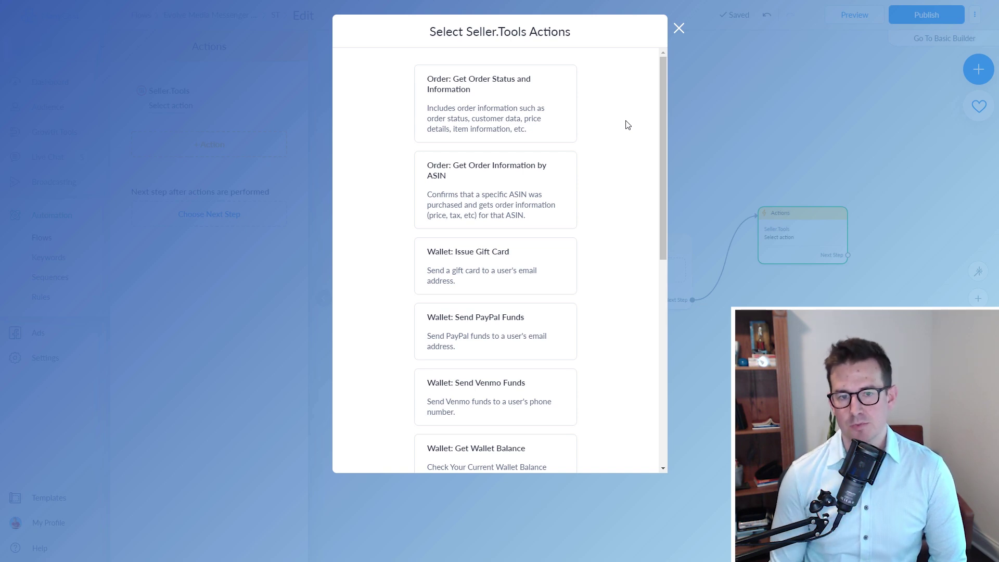
left_click(559, 121)
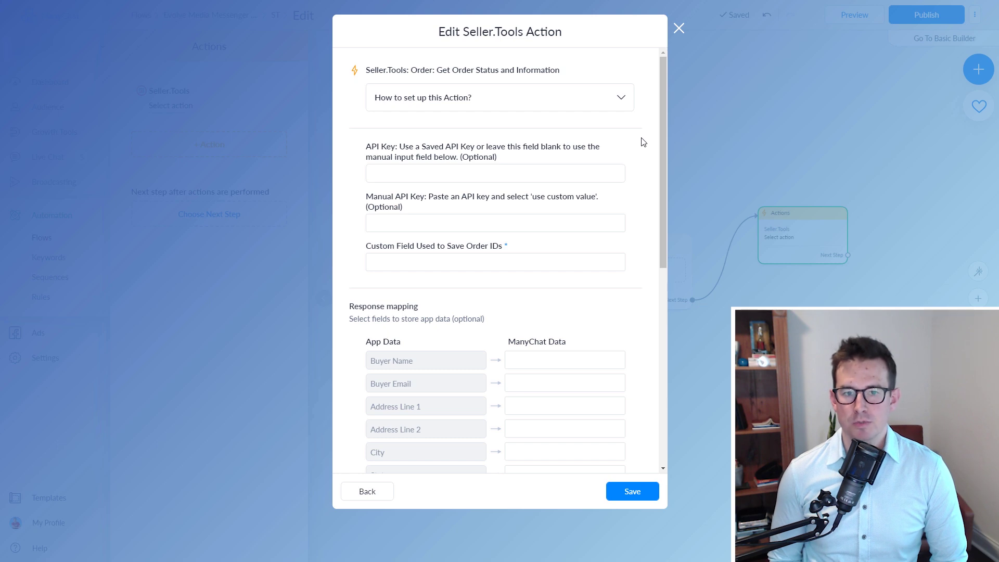
Review the Get Order Status form, then go Back to the Seller.Tools actions list
scroll(644, 136, "down", 3)
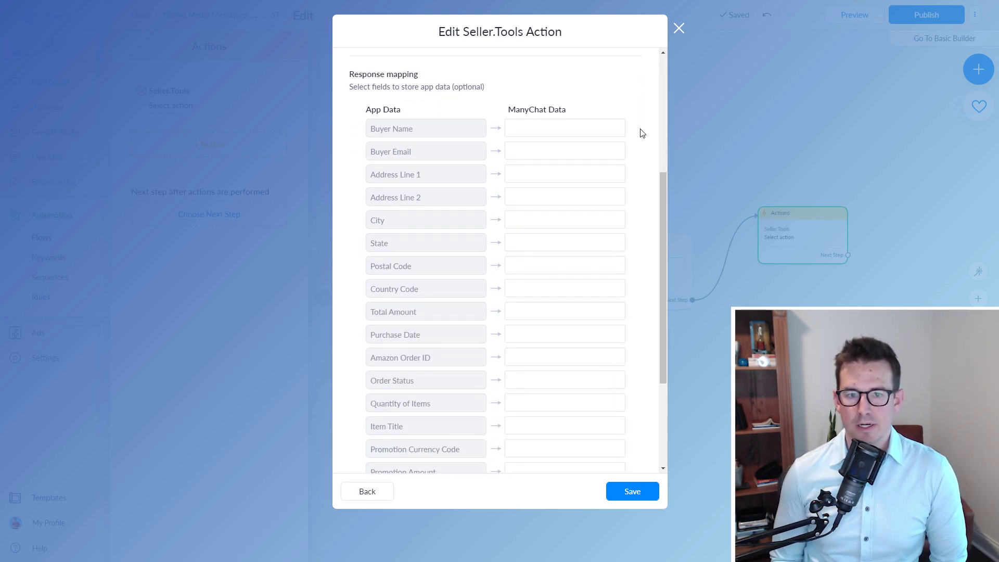
scroll(642, 134, "down", 5)
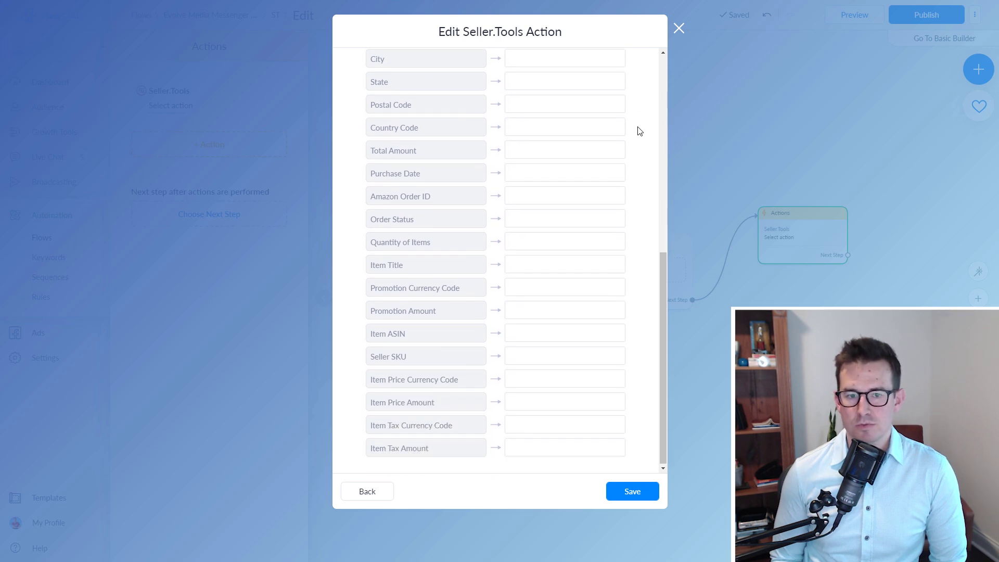
scroll(639, 131, "up", 3)
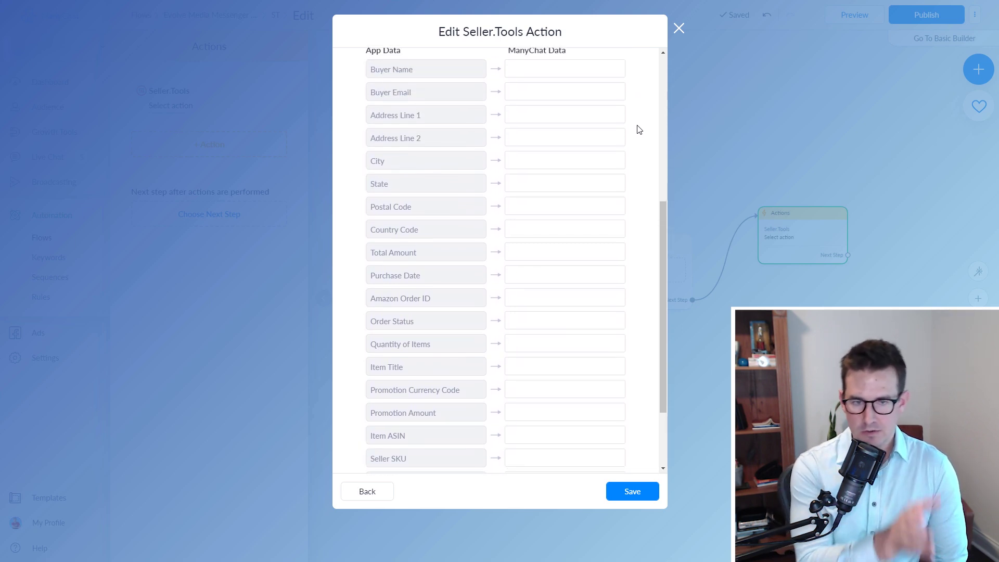
scroll(639, 130, "up", 3)
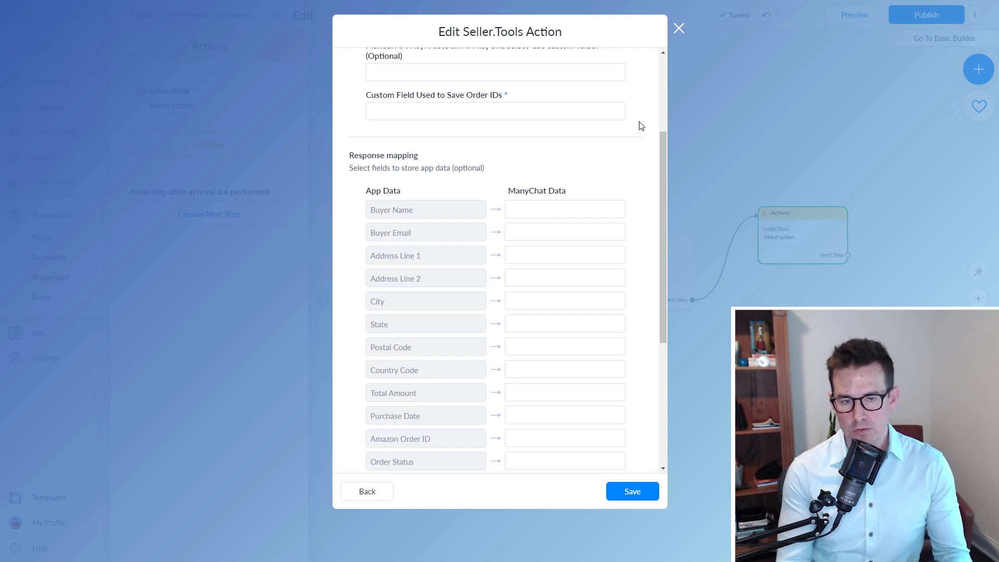
scroll(642, 126, "down", 3)
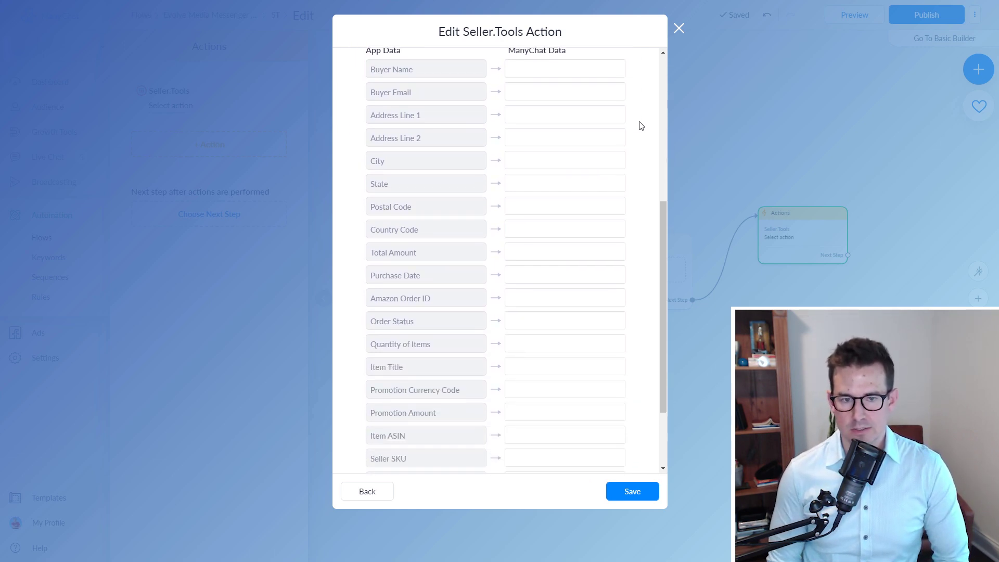
scroll(641, 126, "down", 3)
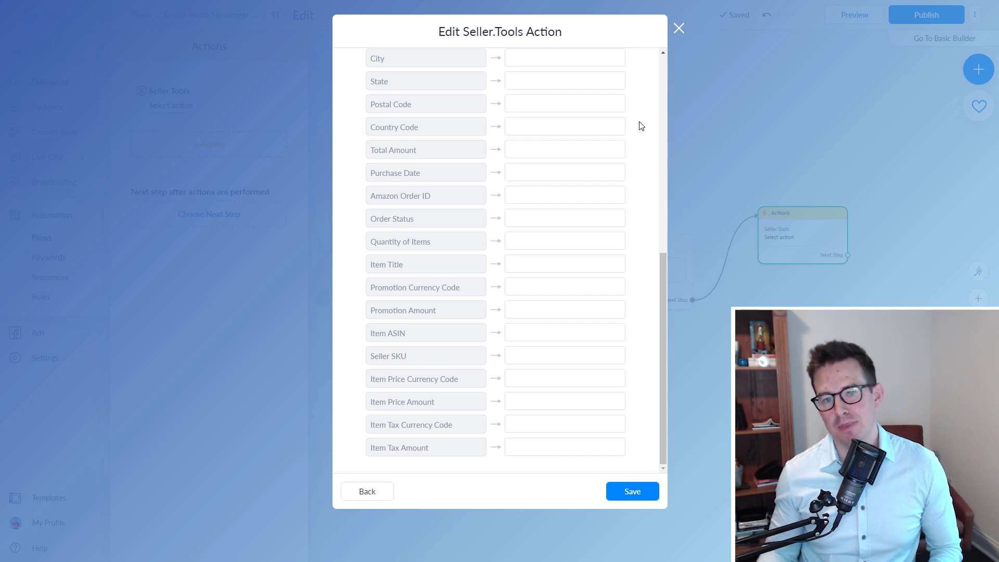
scroll(640, 124, "up", 3)
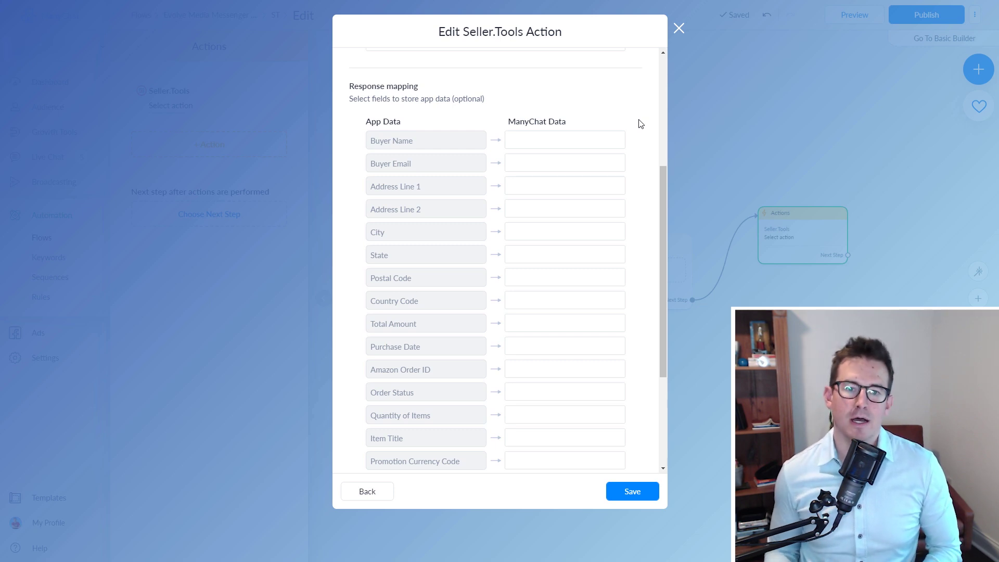
scroll(641, 124, "up", 1)
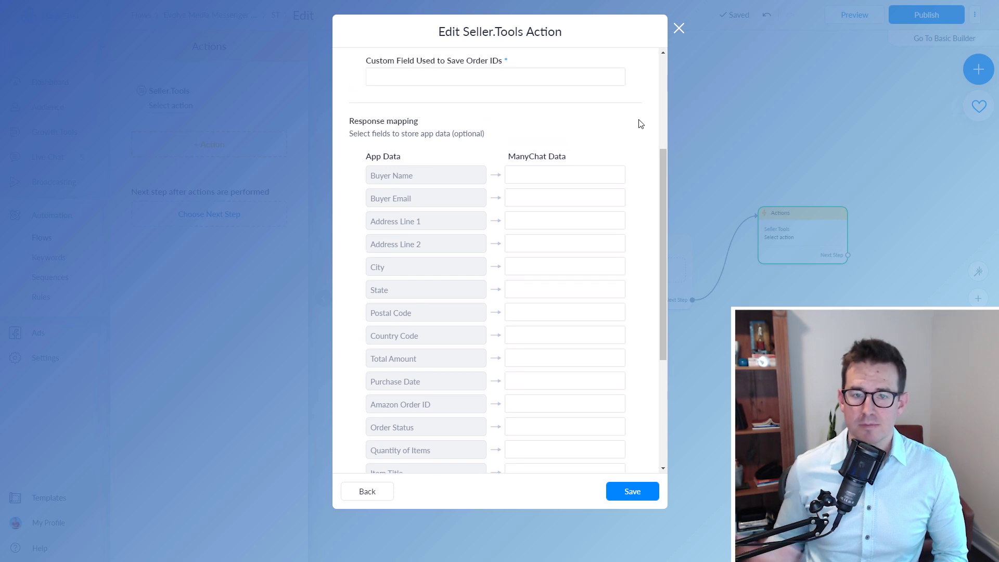
scroll(644, 123, "up", 2)
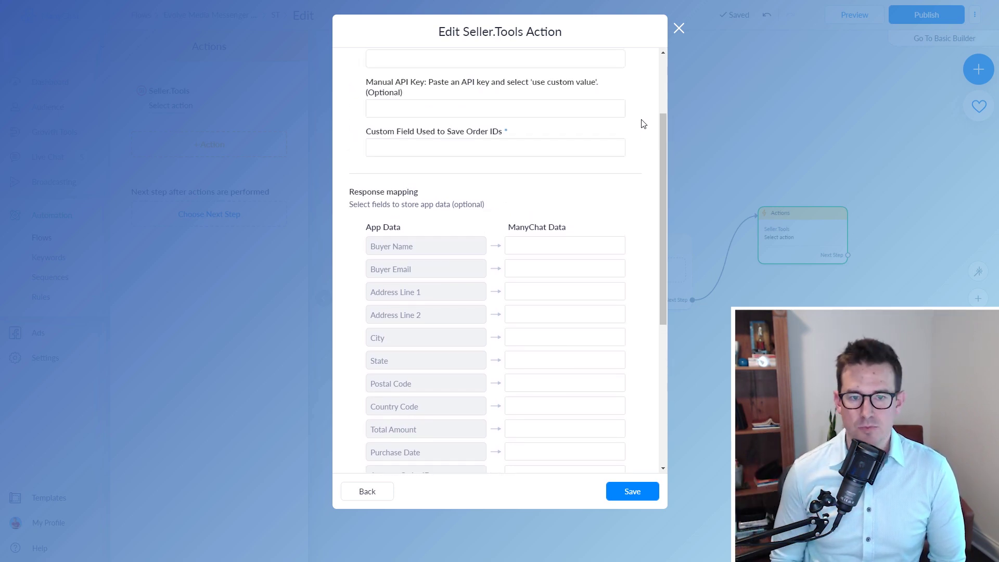
scroll(643, 123, "up", 3)
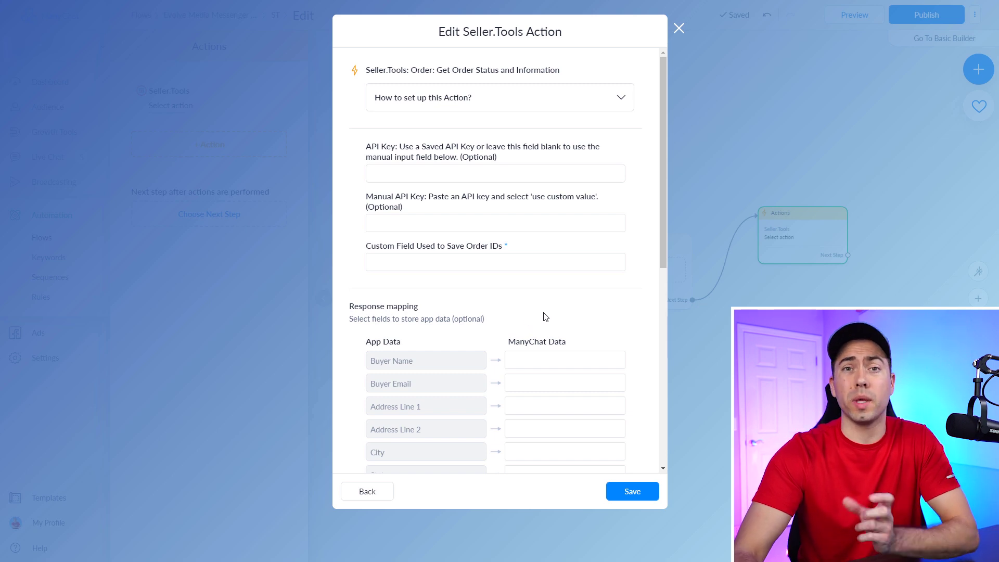
scroll(494, 396, "down", 1)
left_click(367, 492)
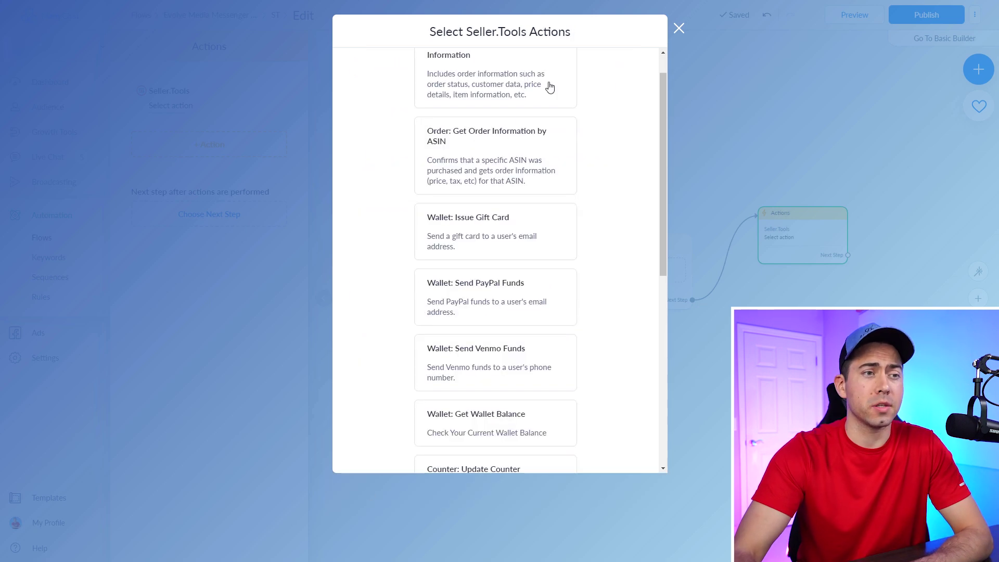
scroll(527, 148, "up", 1)
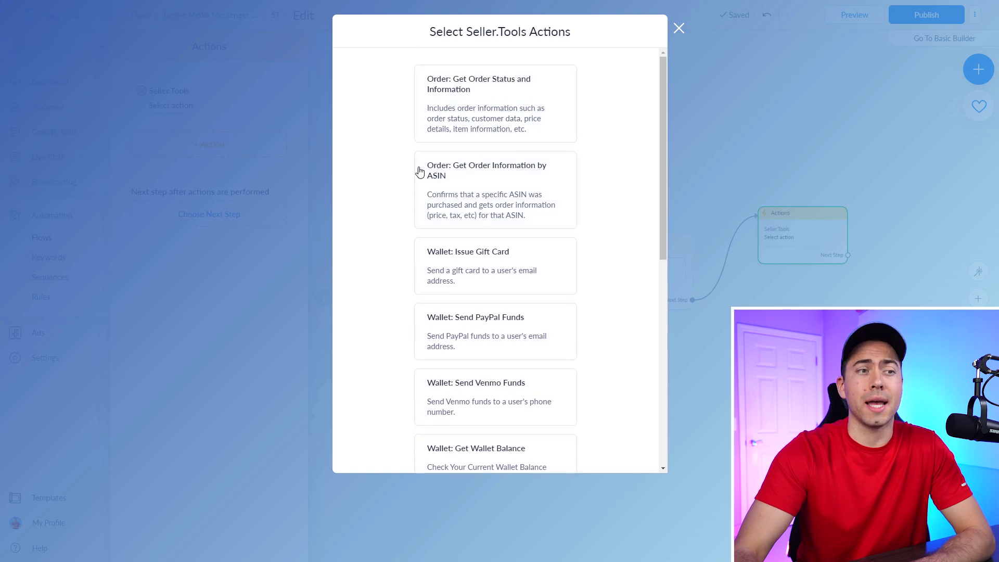
left_click(509, 196)
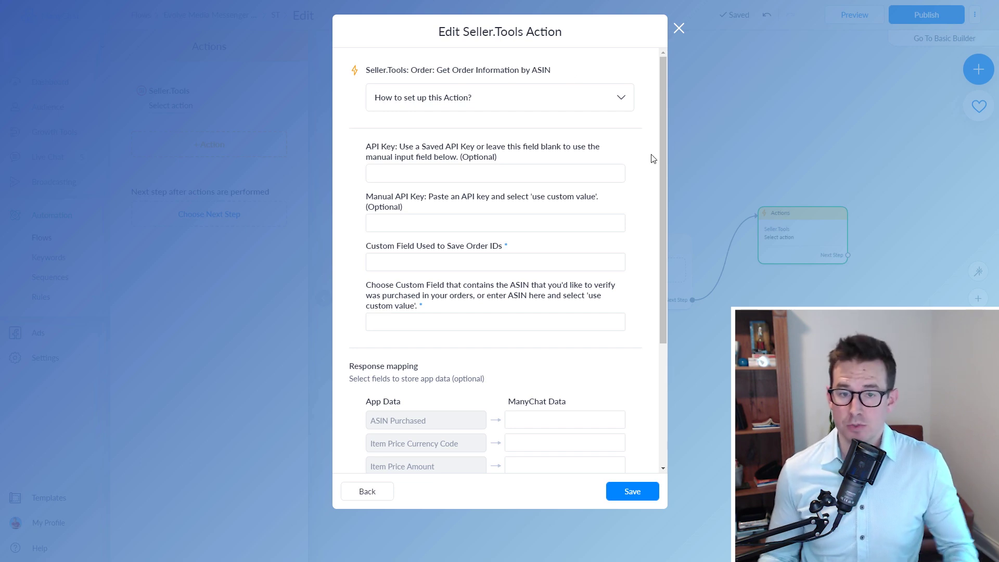
scroll(646, 157, "down", 1)
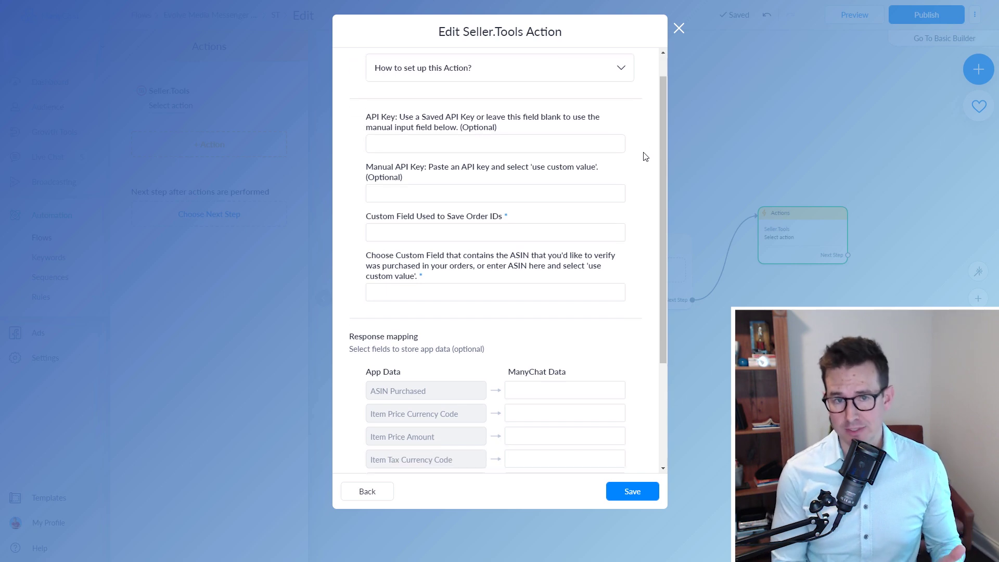
scroll(645, 156, "down", 2)
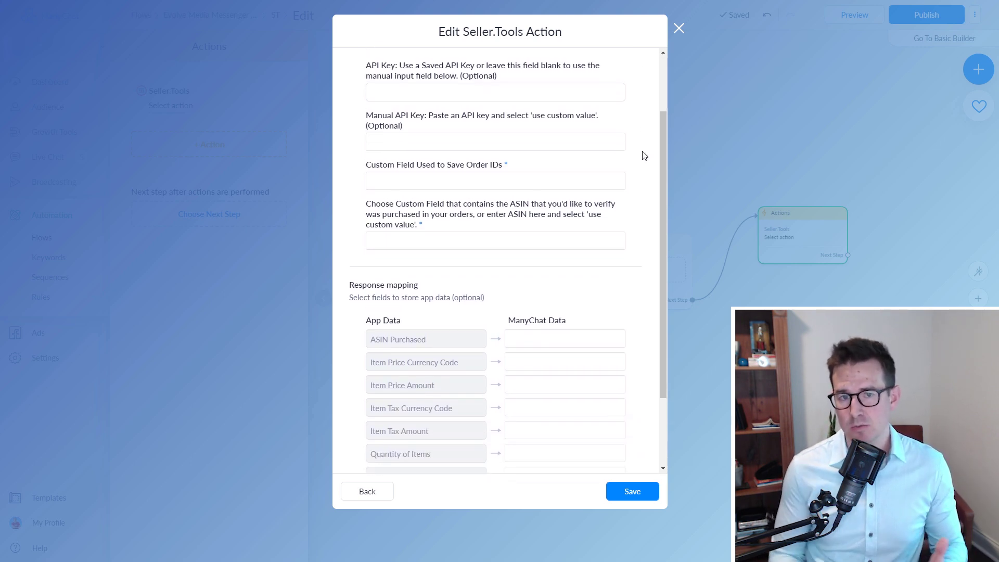
scroll(644, 156, "down", 1)
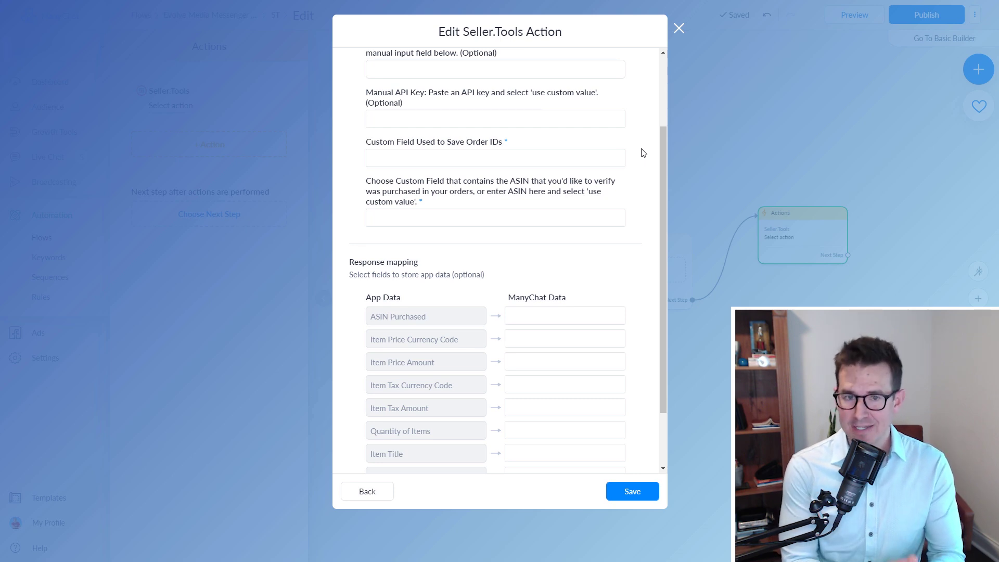
scroll(644, 152, "down", 1)
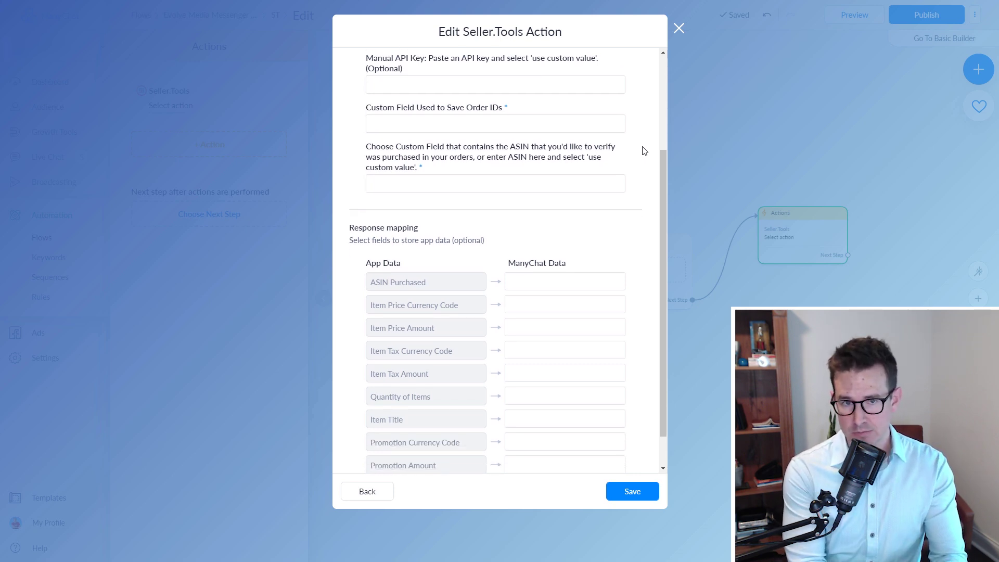
scroll(643, 150, "down", 1)
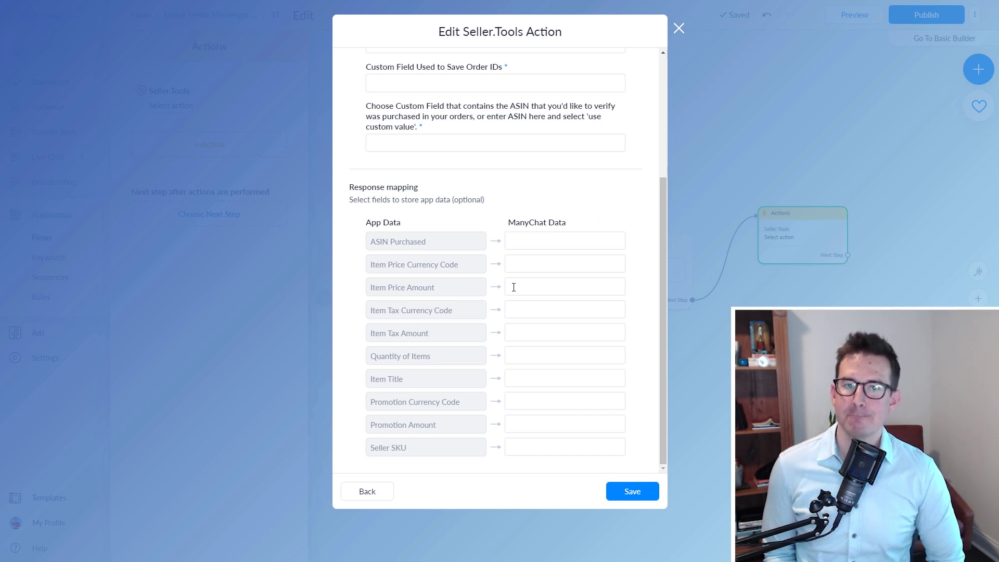
left_click(369, 491)
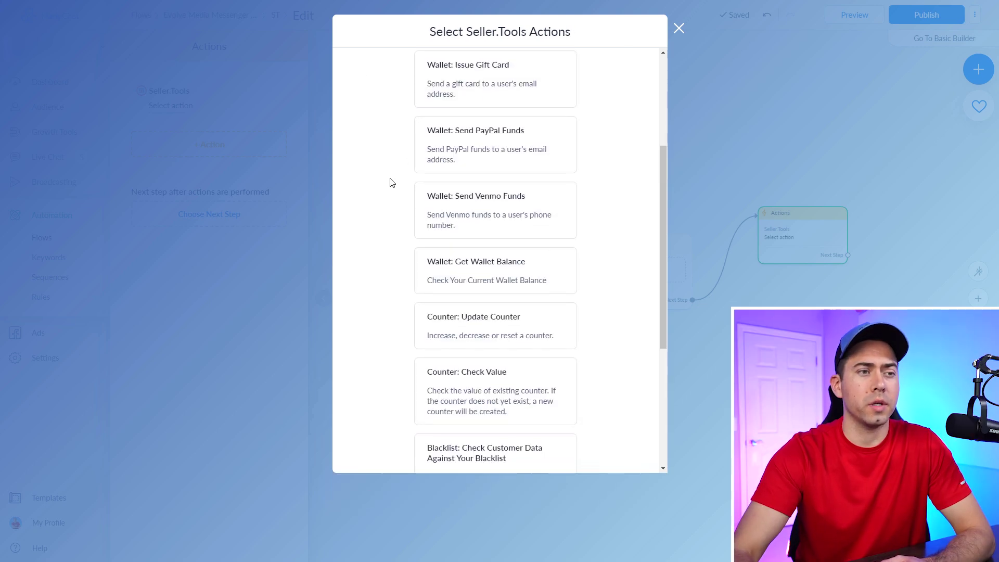
scroll(391, 161, "down", 1)
scroll(388, 163, "up", 2)
scroll(388, 158, "up", 1)
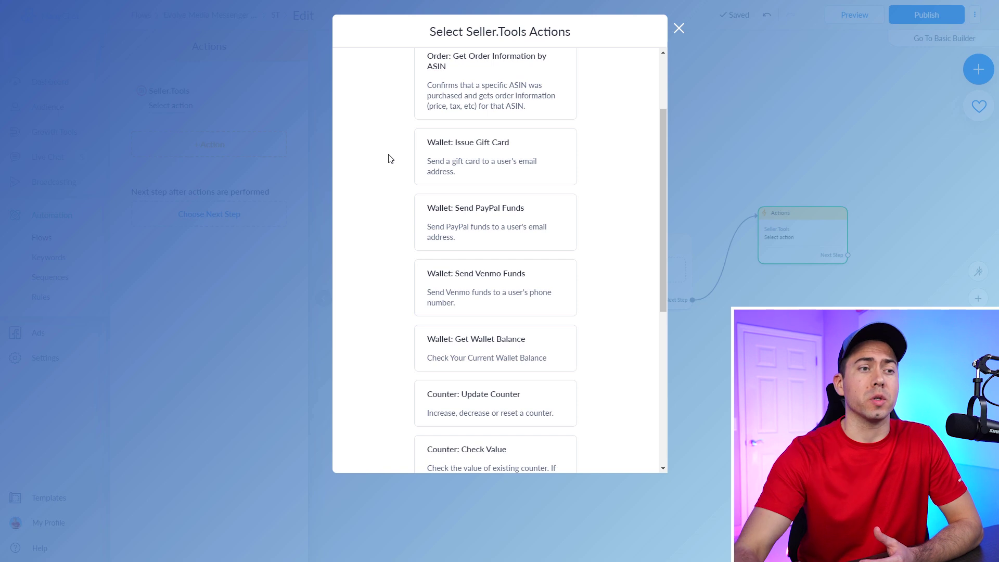
scroll(396, 151, "down", 1)
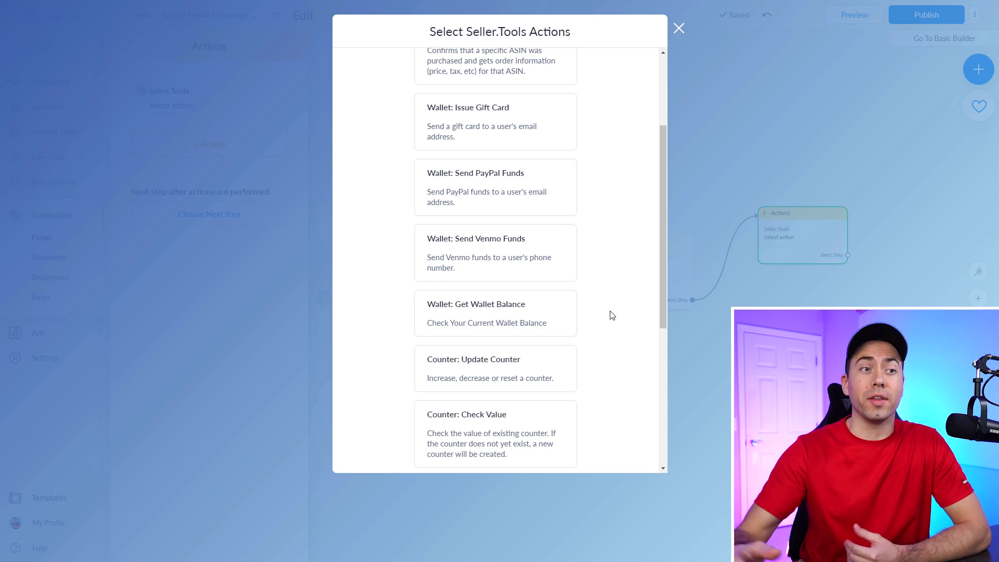
left_click(530, 128)
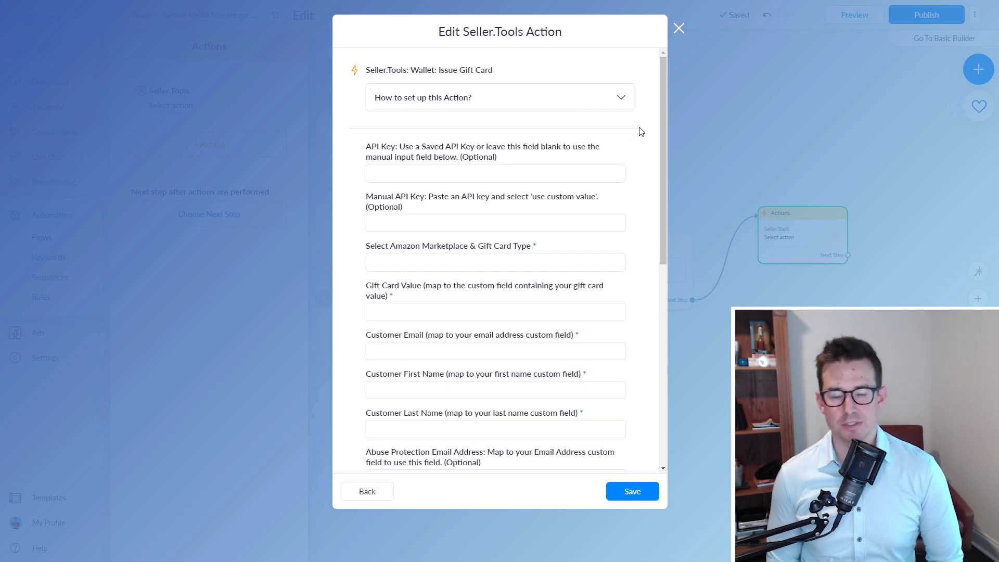
Look over the Wallet: Issue Gift Card form and open its Amazon Marketplace & Gift Card Type field
scroll(640, 130, "down", 1)
scroll(641, 130, "down", 2)
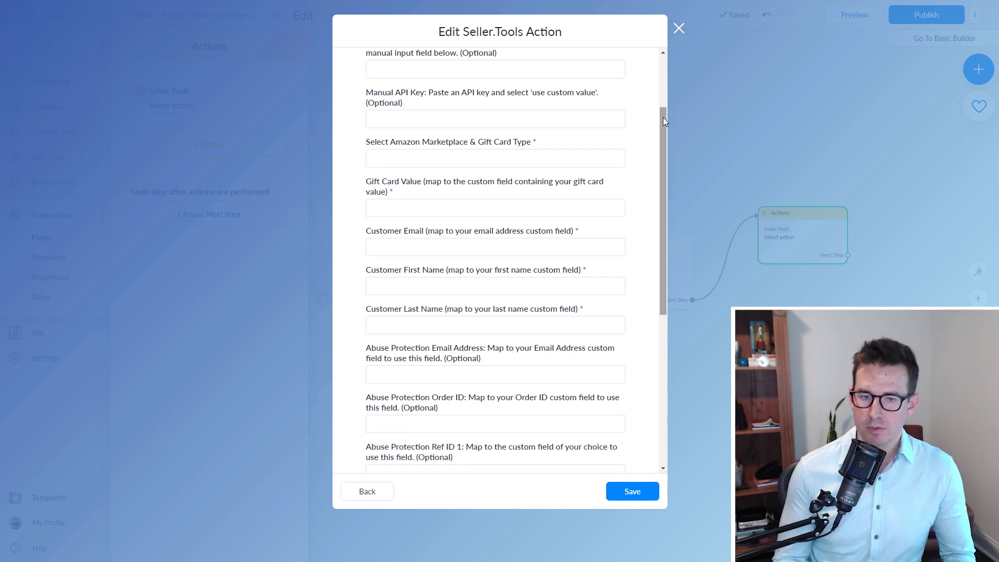
left_click_drag(662, 116, 653, 235)
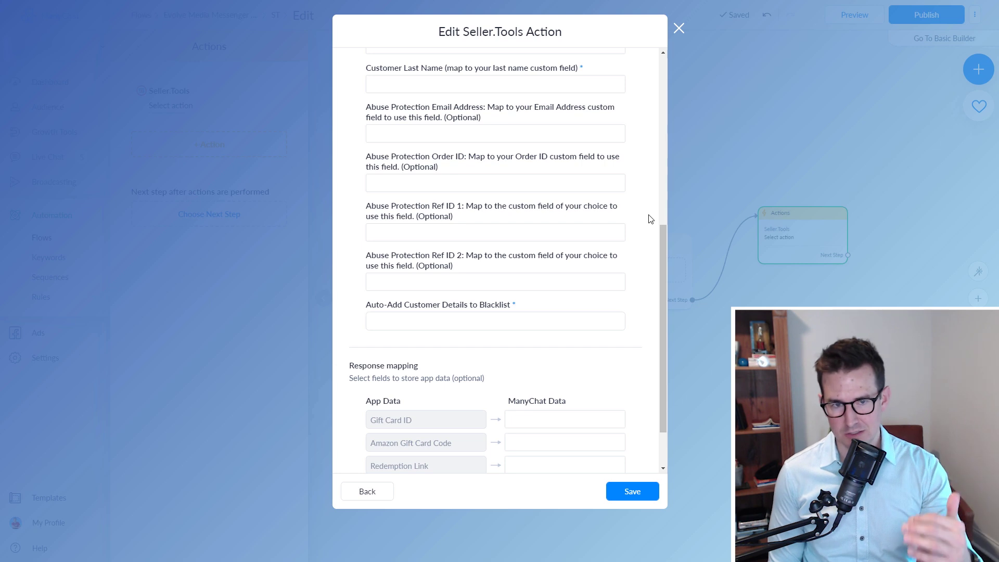
scroll(650, 219, "down", 1)
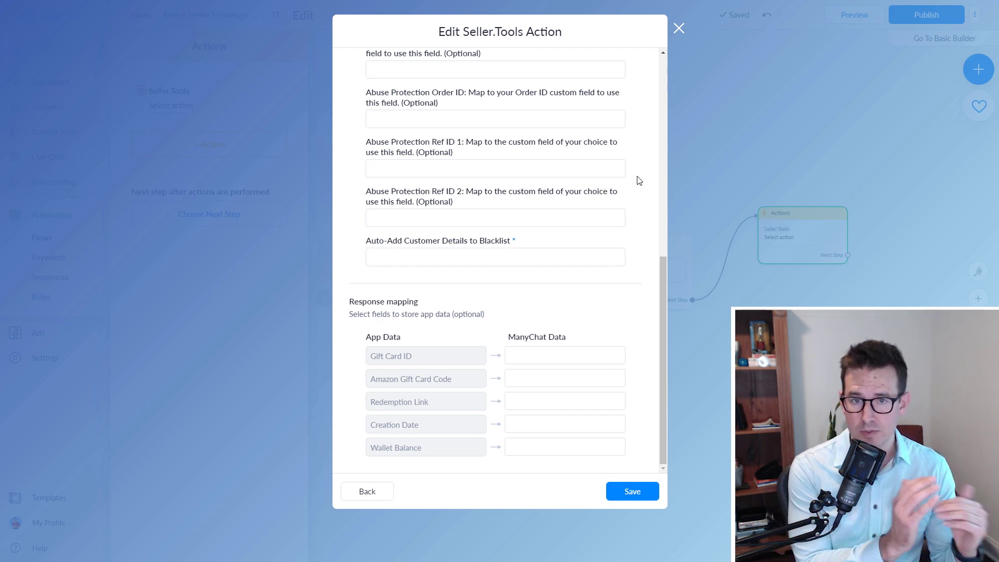
scroll(640, 181, "up", 4)
scroll(640, 181, "up", 4)
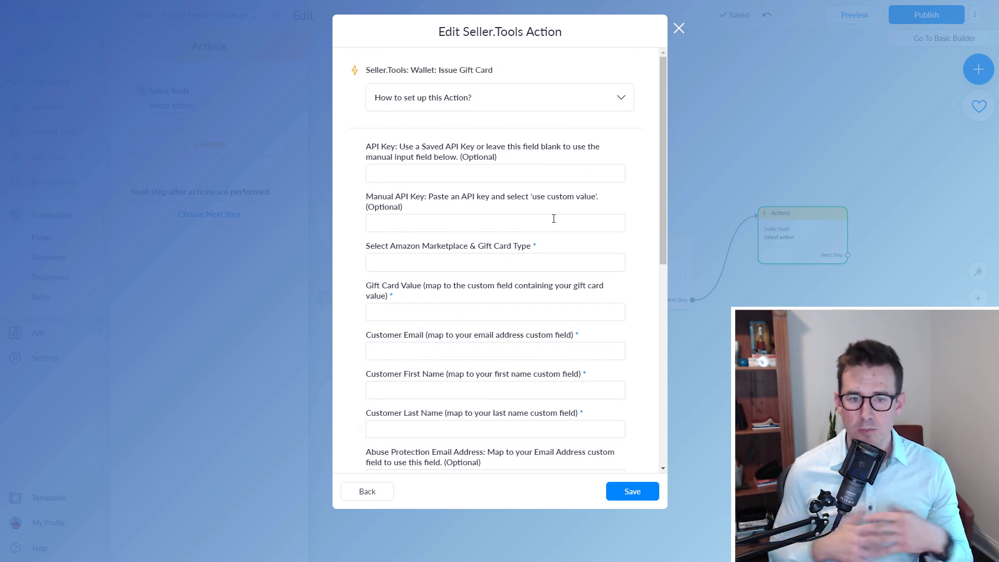
left_click(417, 262)
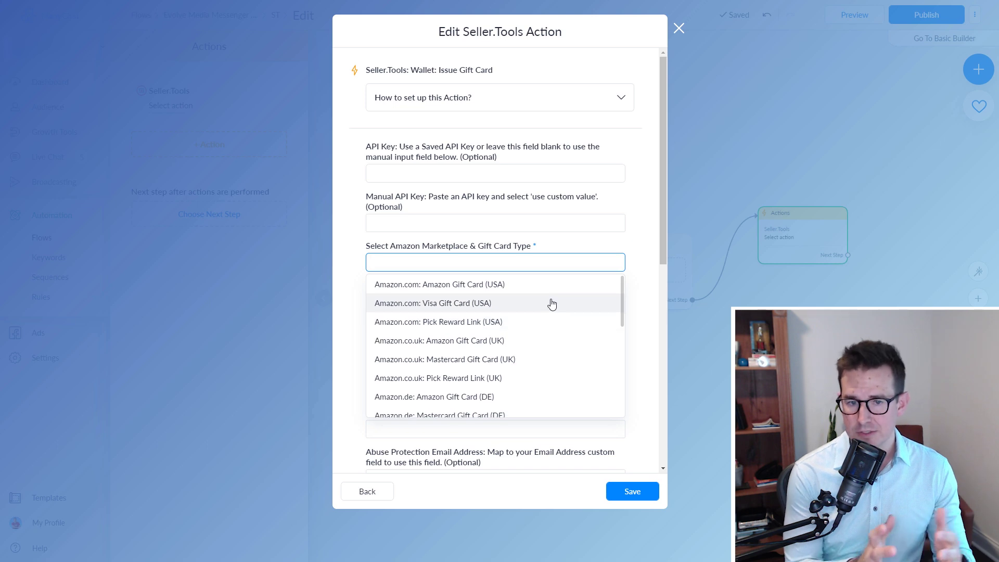
Close the marketplace options without choosing one, then view custom fields for Gift Card Value
scroll(552, 300, "down", 1)
scroll(552, 298, "down", 4)
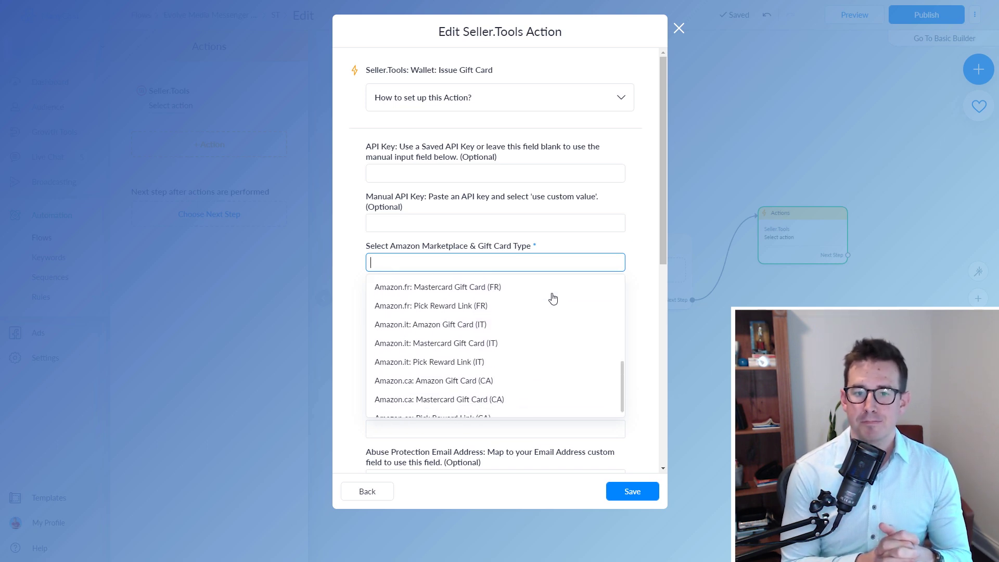
scroll(551, 296, "up", 5)
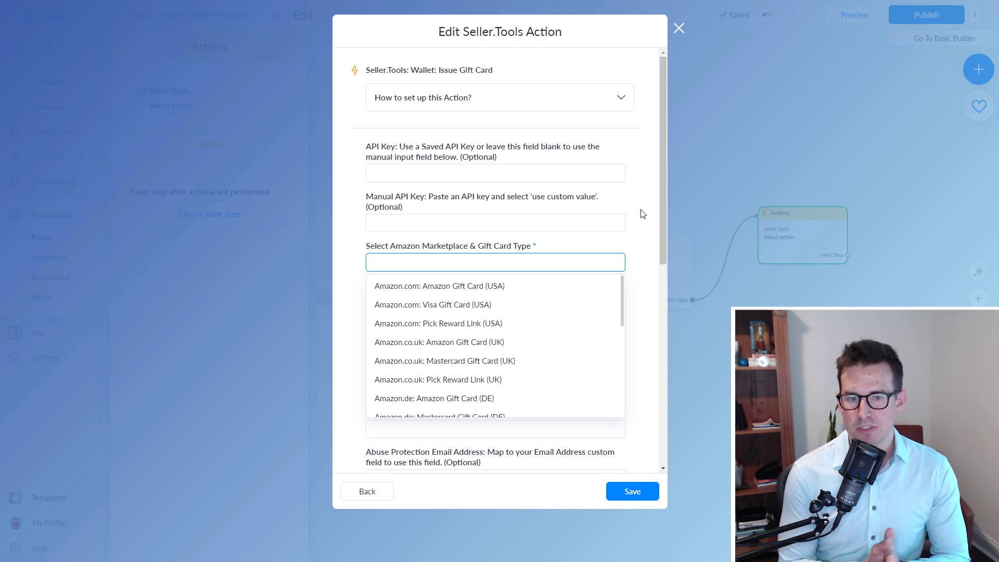
left_click(643, 213)
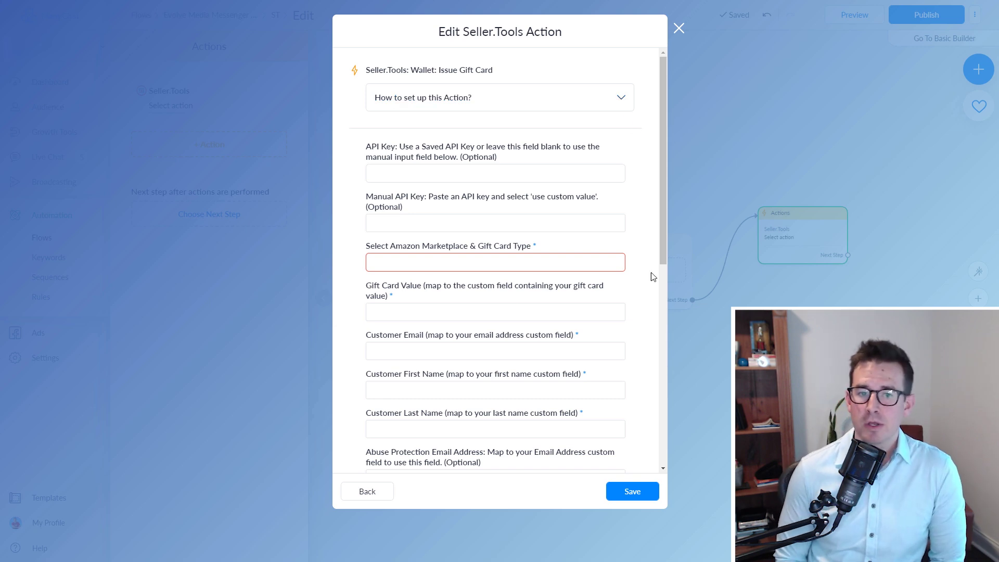
left_click(392, 314)
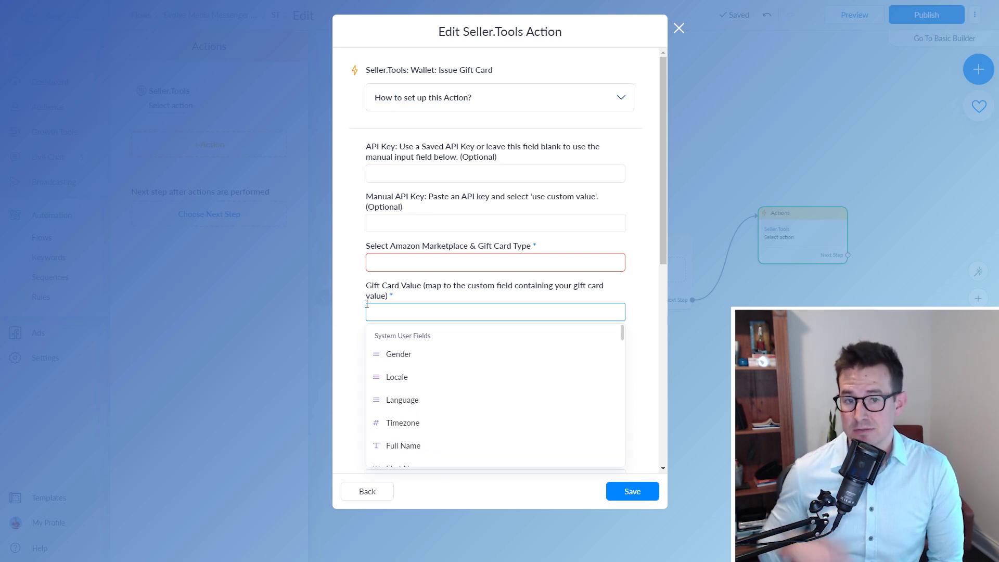
Leave Gift Card Value empty and expand the 'How to set up this Action?' instructions
left_click(348, 282)
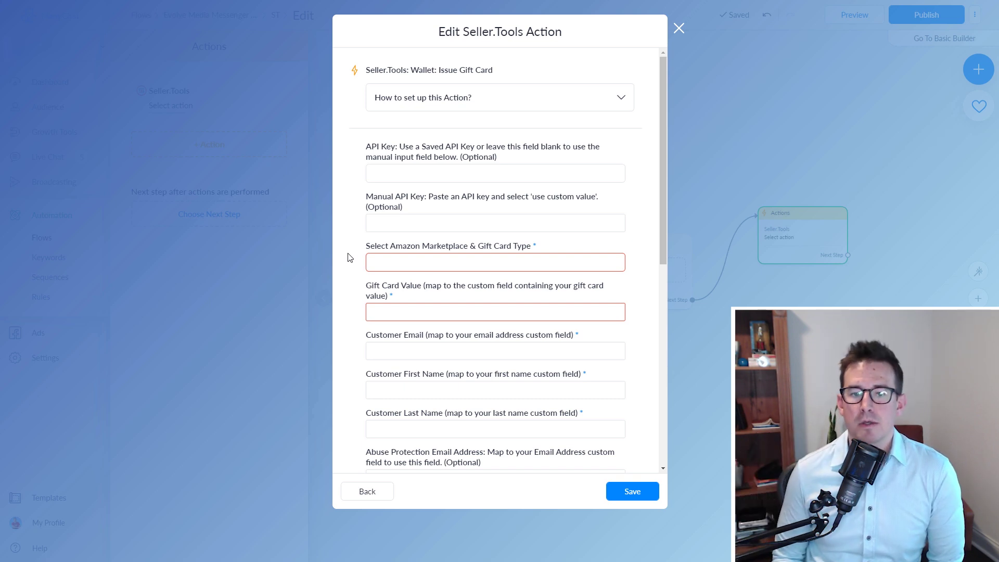
scroll(347, 235, "down", 4)
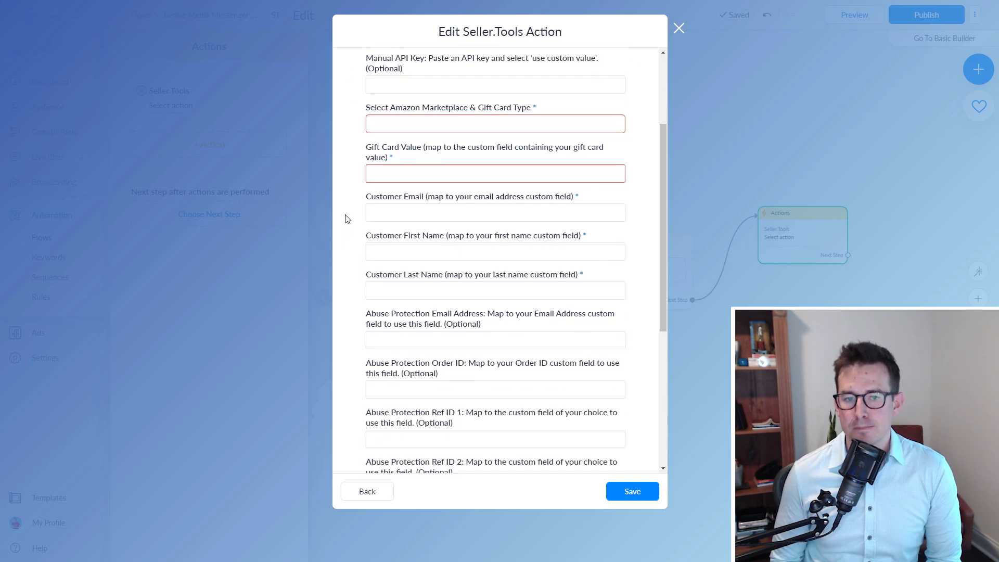
scroll(348, 219, "up", 4)
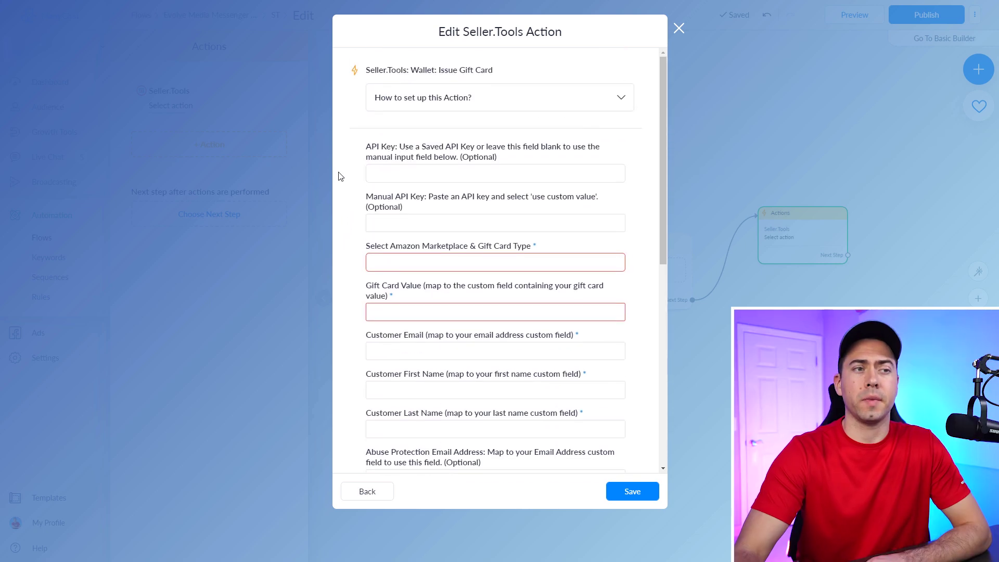
left_click(608, 103)
Highlight passages of the setup instructions, including the Order ID and email example
left_click_drag(449, 268, 415, 130)
left_click(415, 130)
left_click_drag(442, 257, 385, 204)
left_click(440, 165)
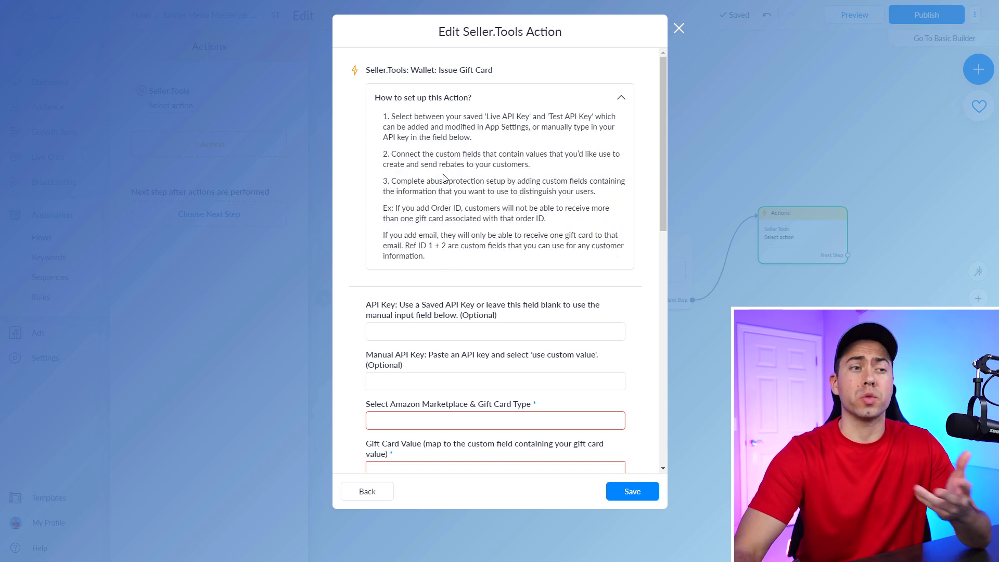